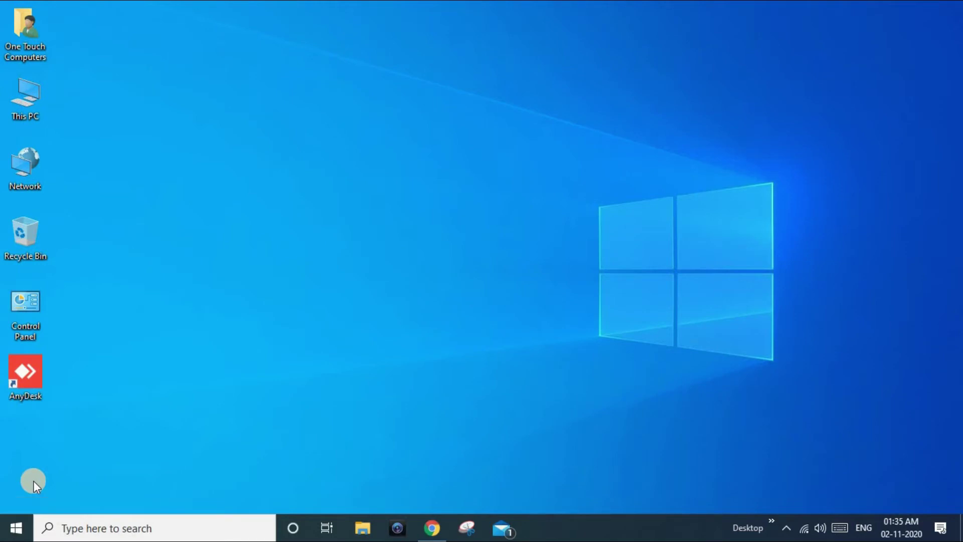
right_click(99, 269)
left_click(140, 314)
right_click(255, 282)
left_click(301, 327)
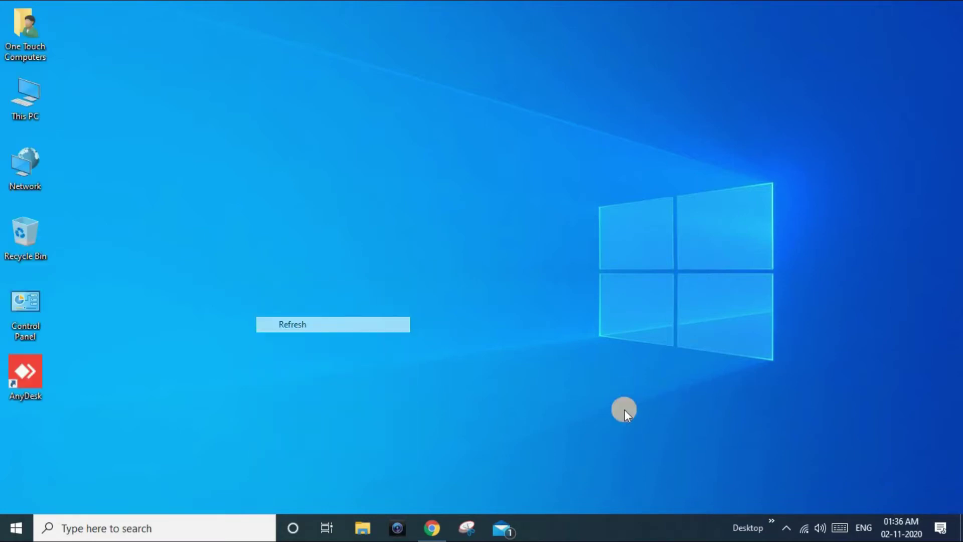
Step: Switch to Chrome and download the English setup of CPU-Z 1.94 from the CPUID page, keeping the existing complete file
left_click(432, 529)
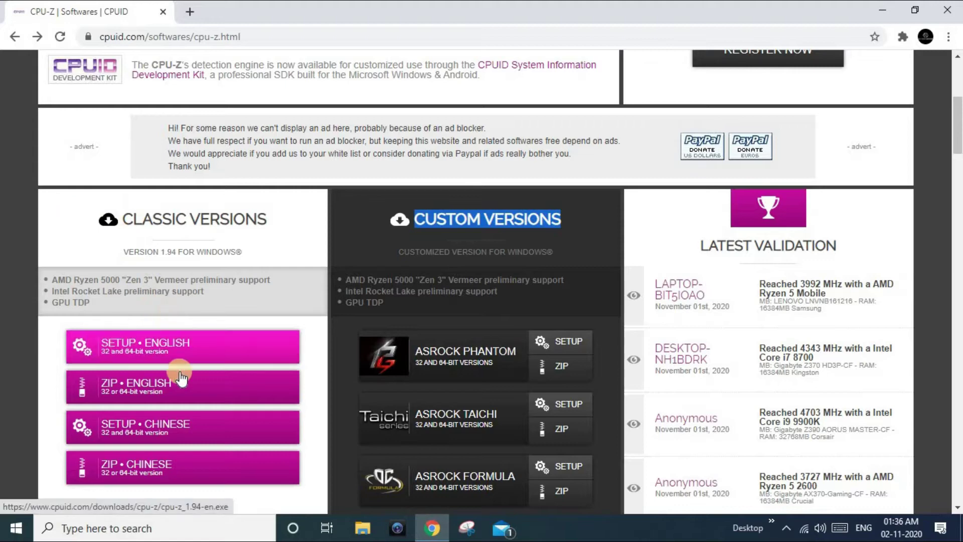
scroll(236, 305, "up", 4)
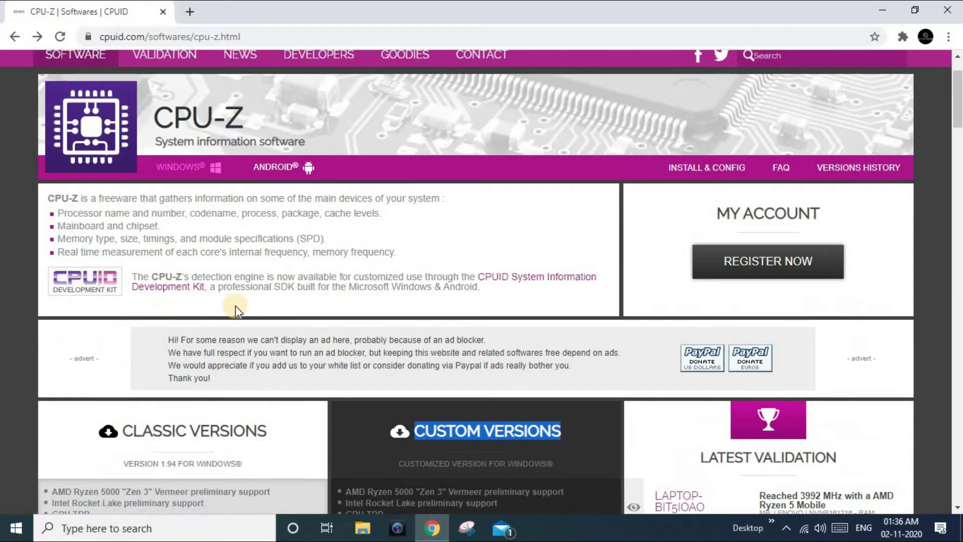
scroll(236, 305, "down", 3)
scroll(236, 306, "down", 1)
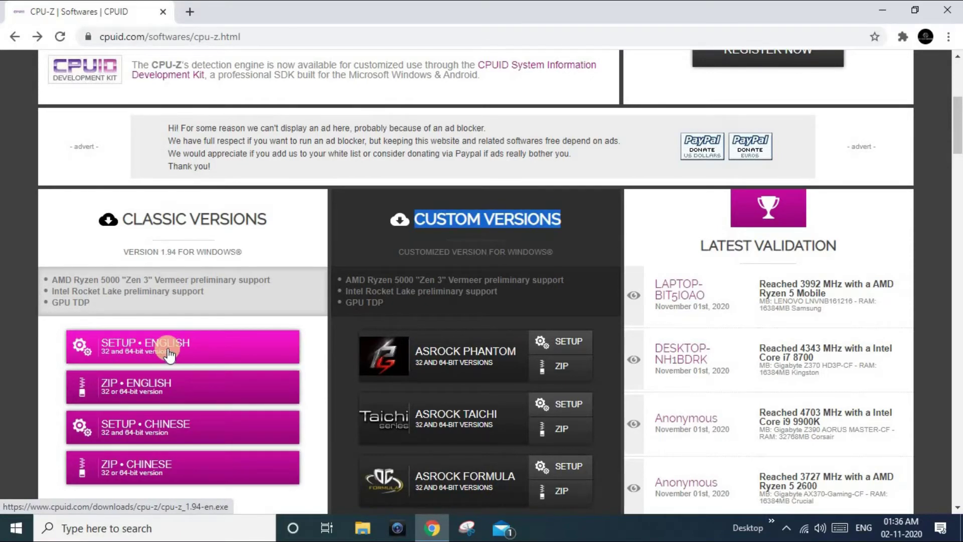
scroll(168, 354, "up", 4)
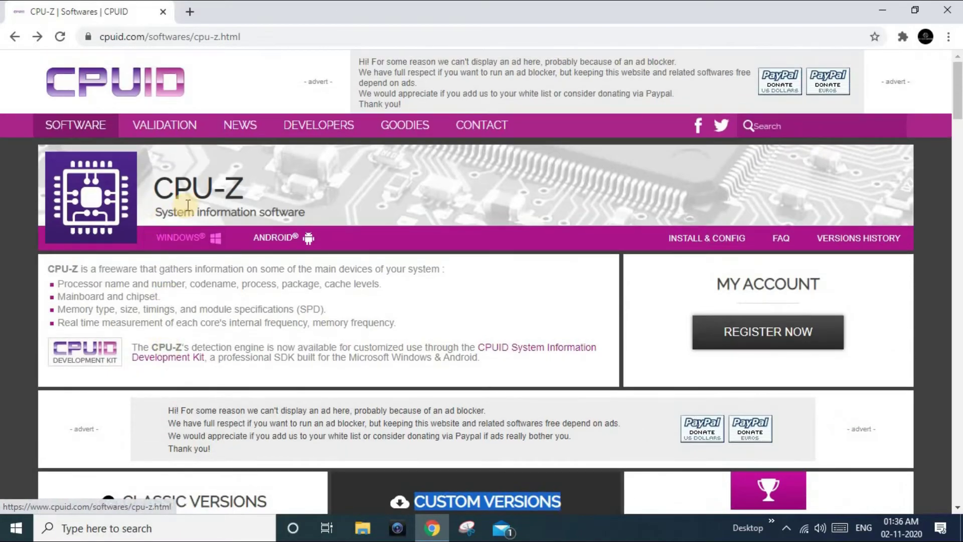
scroll(232, 312, "down", 4)
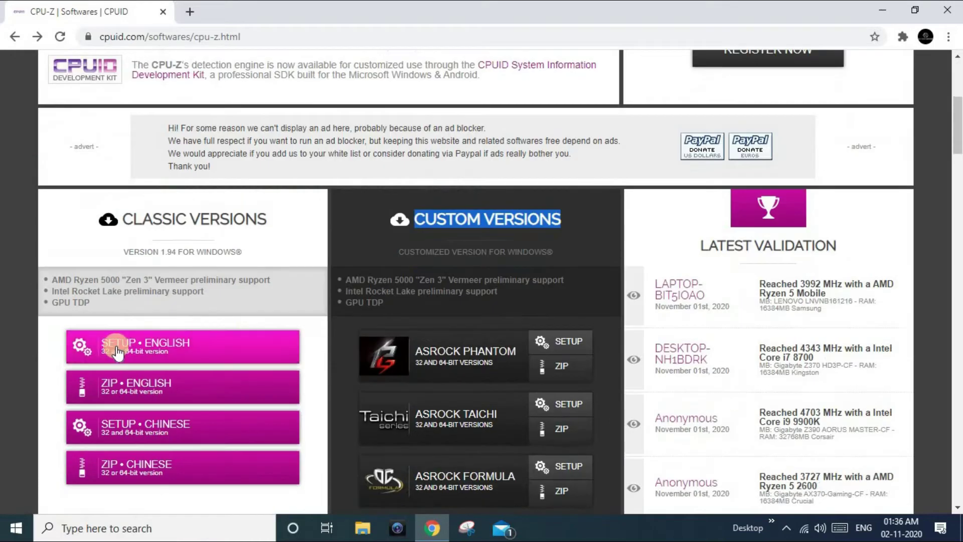
left_click(171, 357)
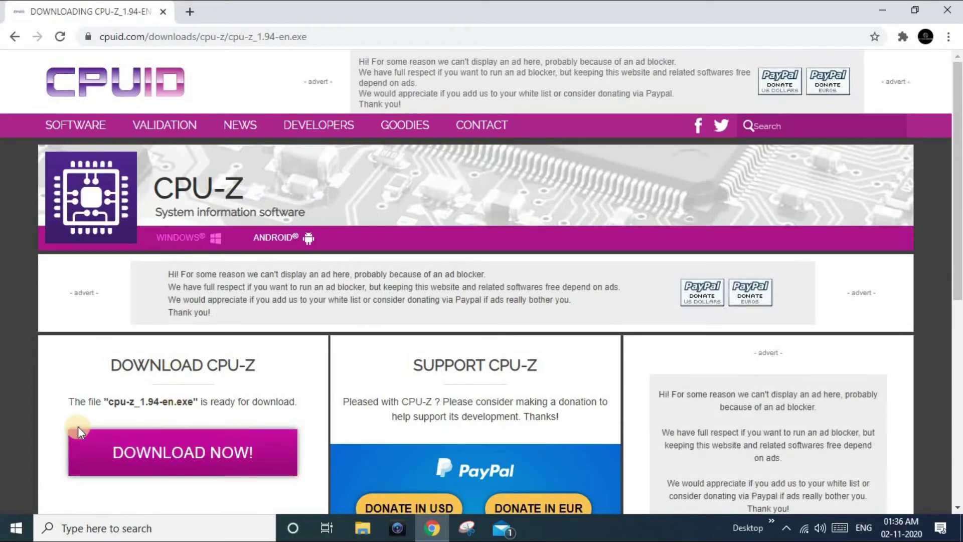
left_click(147, 451)
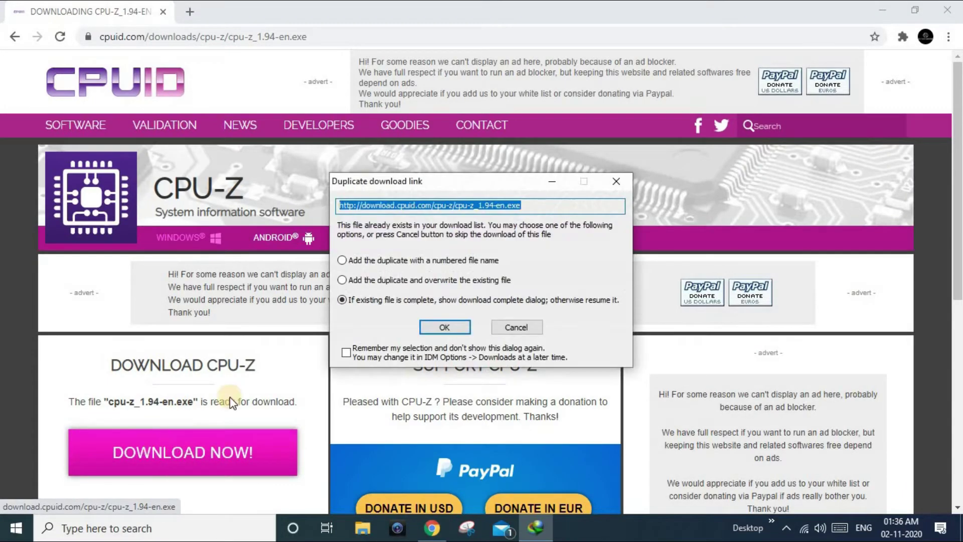
left_click(432, 331)
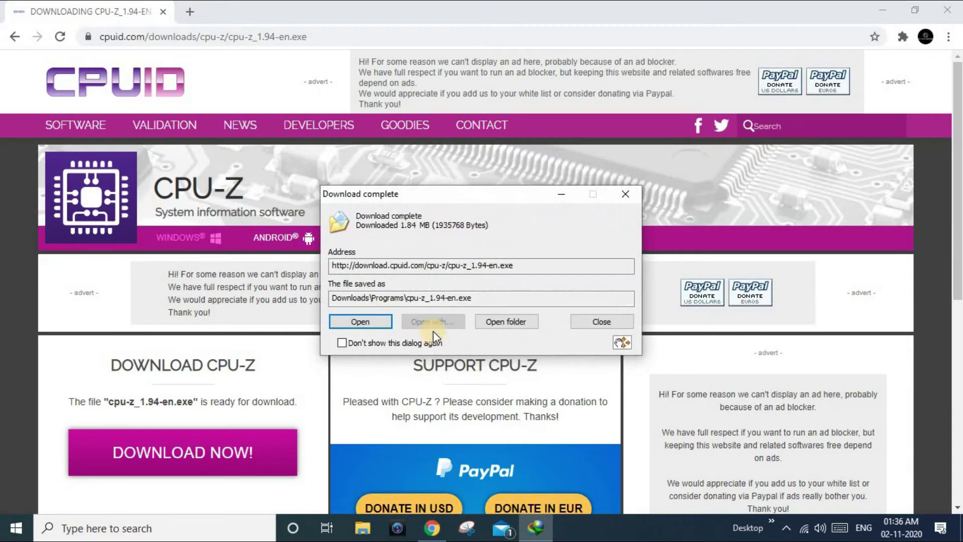
Step: Run the downloaded cpu-z_1.94-en.exe, accept the license agreement, and install with the default settings, closing the readme at the end
left_click(383, 323)
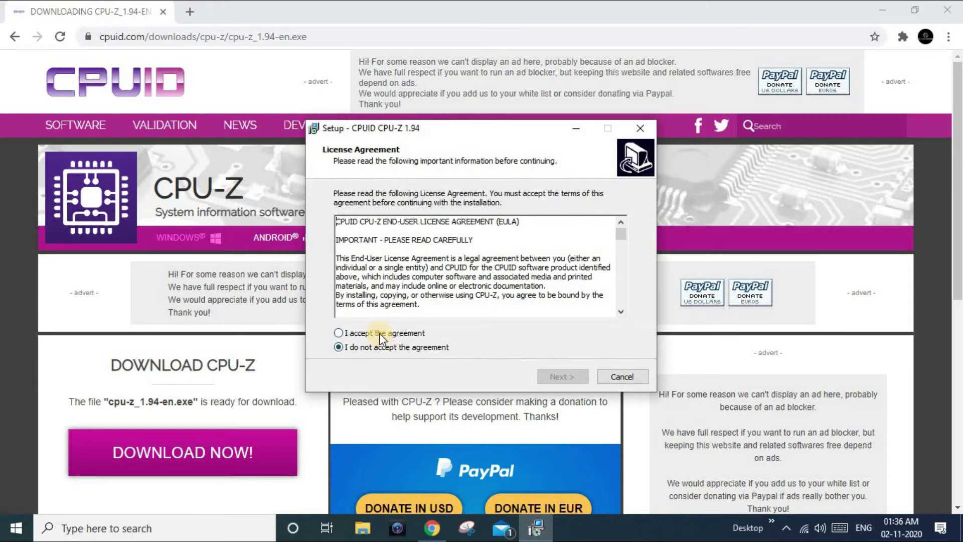
left_click(380, 333)
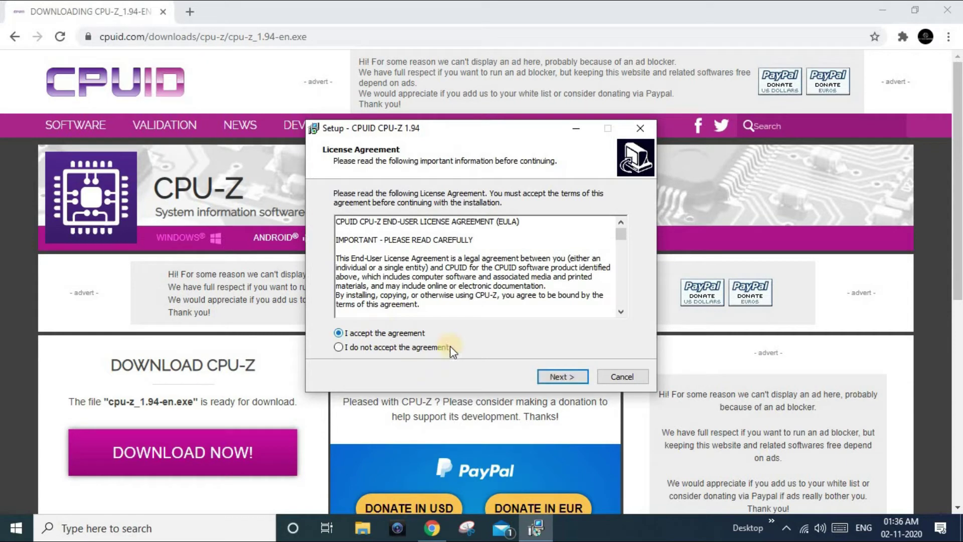
left_click(562, 377)
left_click(562, 377)
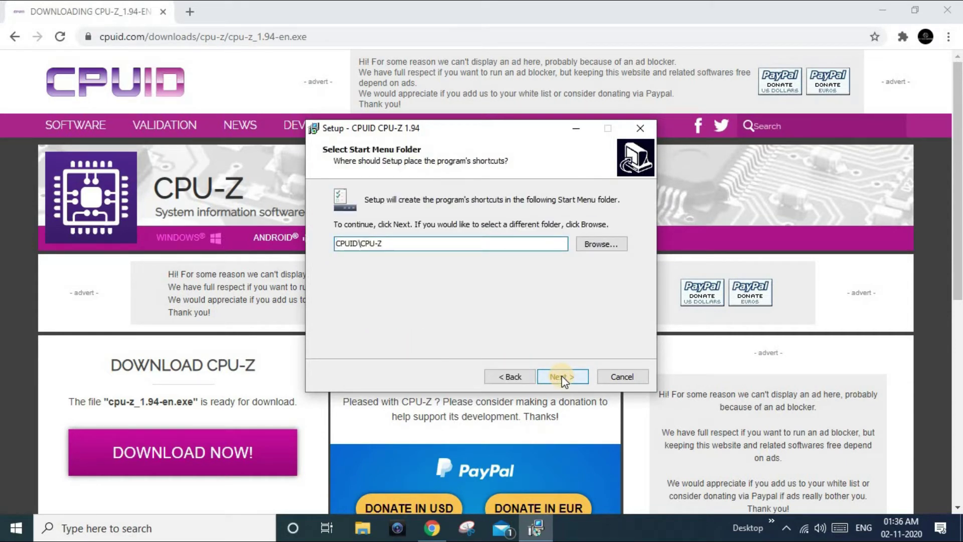
left_click(561, 377)
left_click(562, 377)
left_click(562, 377)
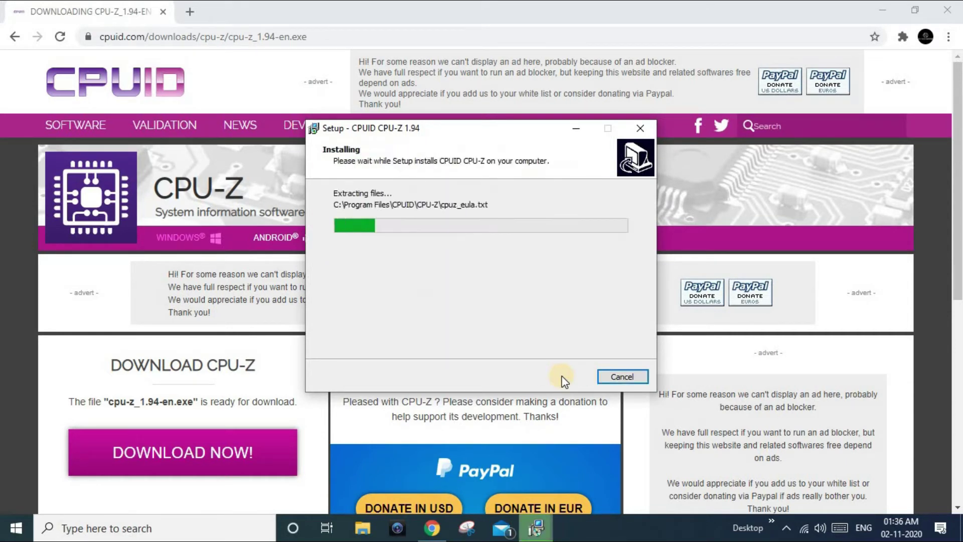
left_click(562, 376)
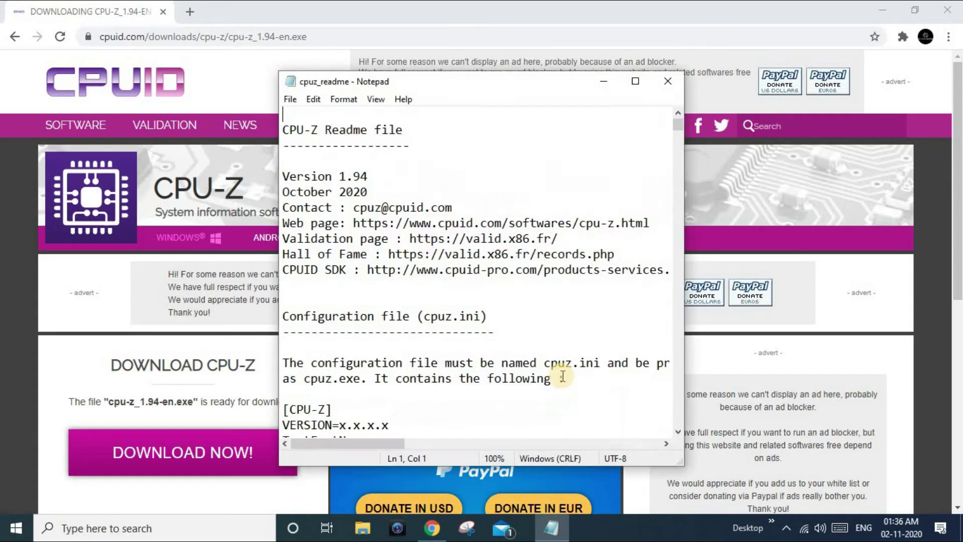
left_click(668, 92)
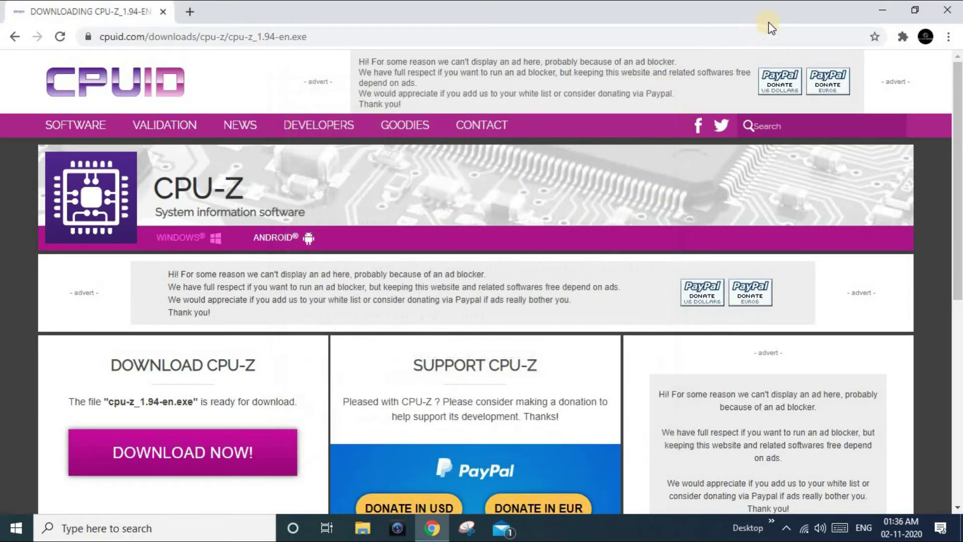
Step: Minimize the browser, launch CPU-Z from the desktop, and display the general memory information
left_click(890, 7)
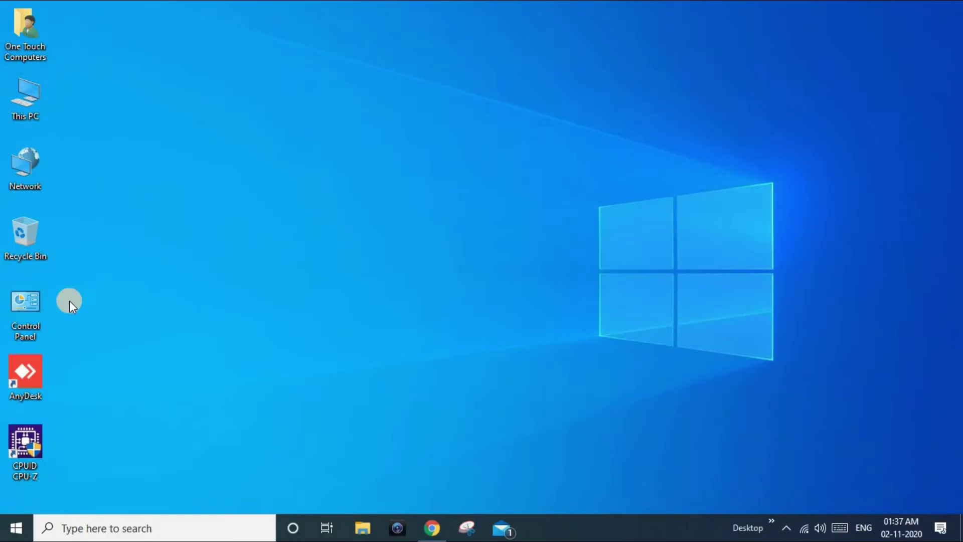
double_click(32, 463)
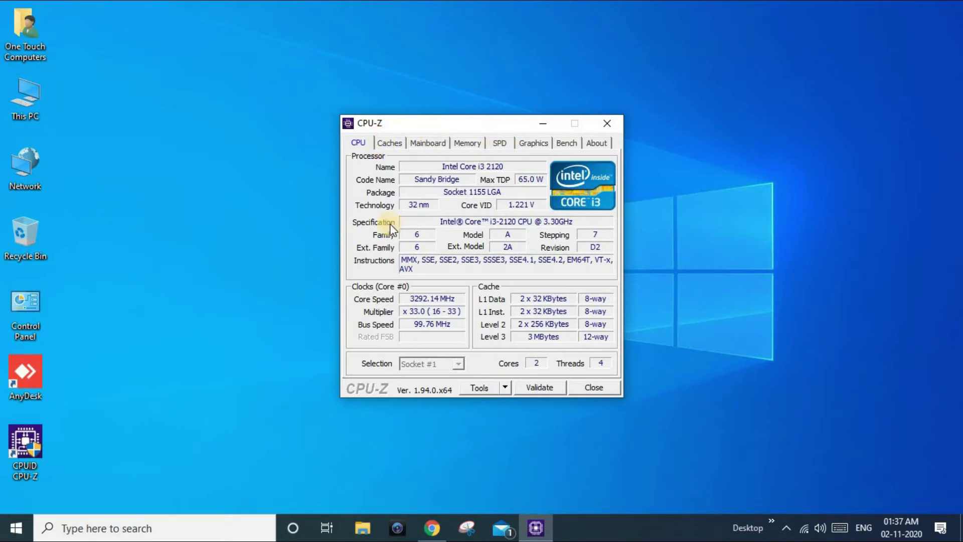
left_click(465, 146)
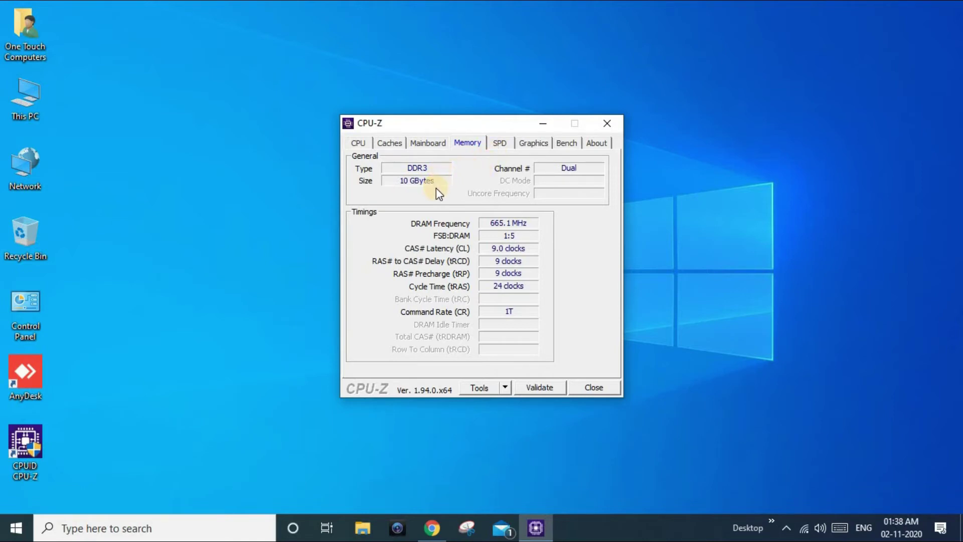
Step: Examine the SPD details of the RAM module in Slot #1, then those of Slot #2
left_click(500, 145)
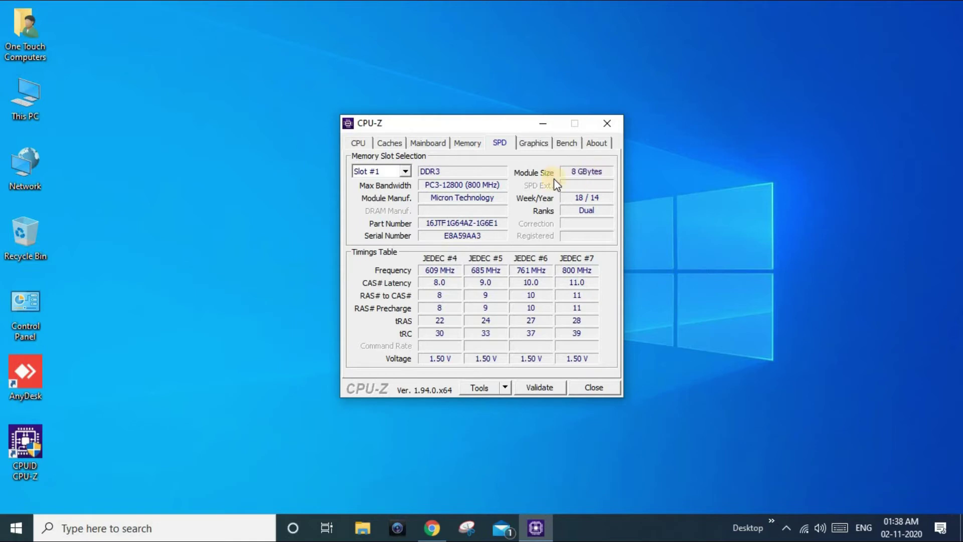
left_click(392, 173)
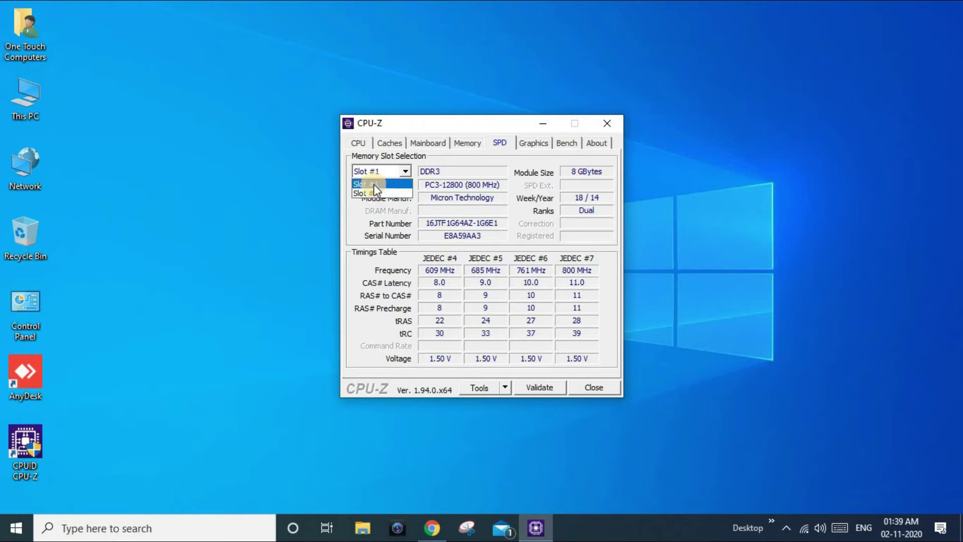
left_click(374, 184)
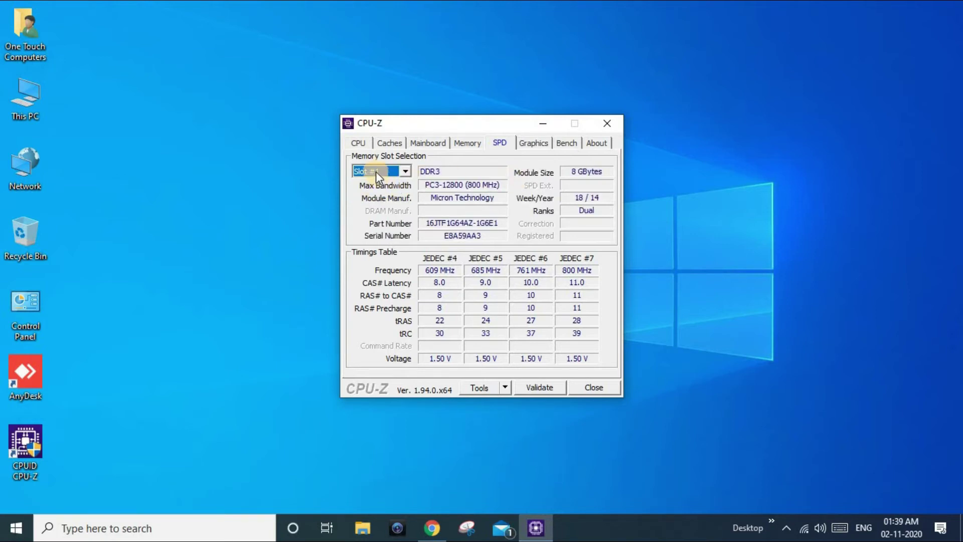
left_click(375, 171)
left_click(380, 194)
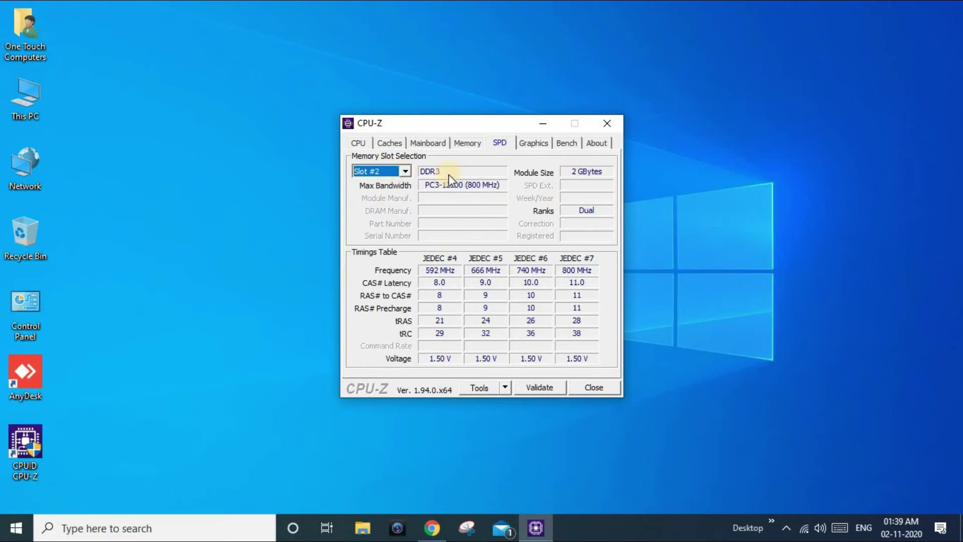
Step: Compare the memory type, maximum bandwidth and module size between Slot #1 and Slot #2, finishing on Slot #1
left_click(372, 174)
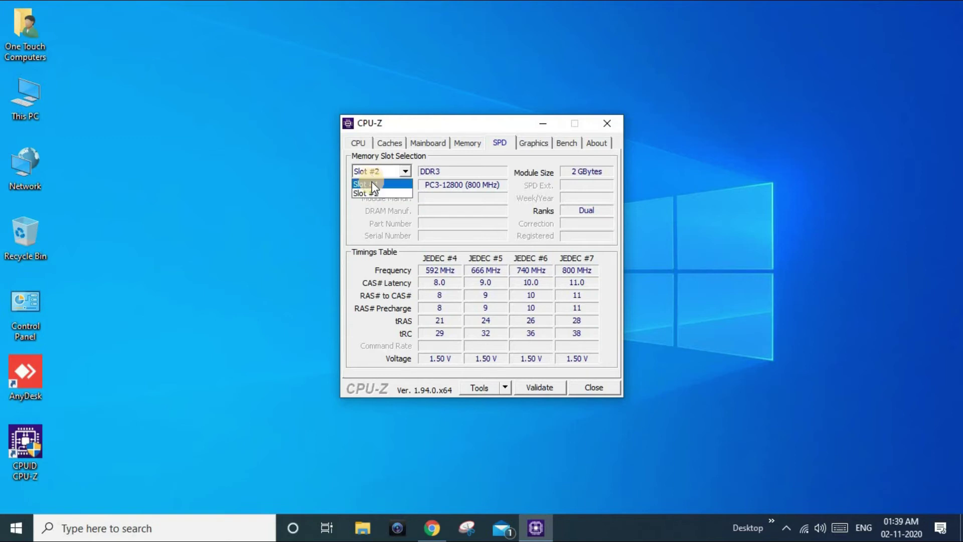
left_click(372, 182)
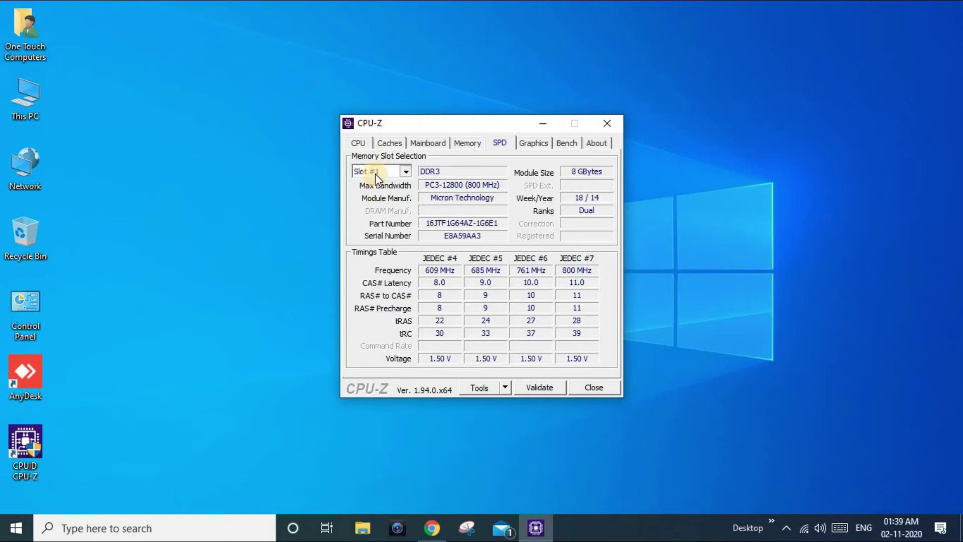
left_click(375, 174)
left_click(378, 191)
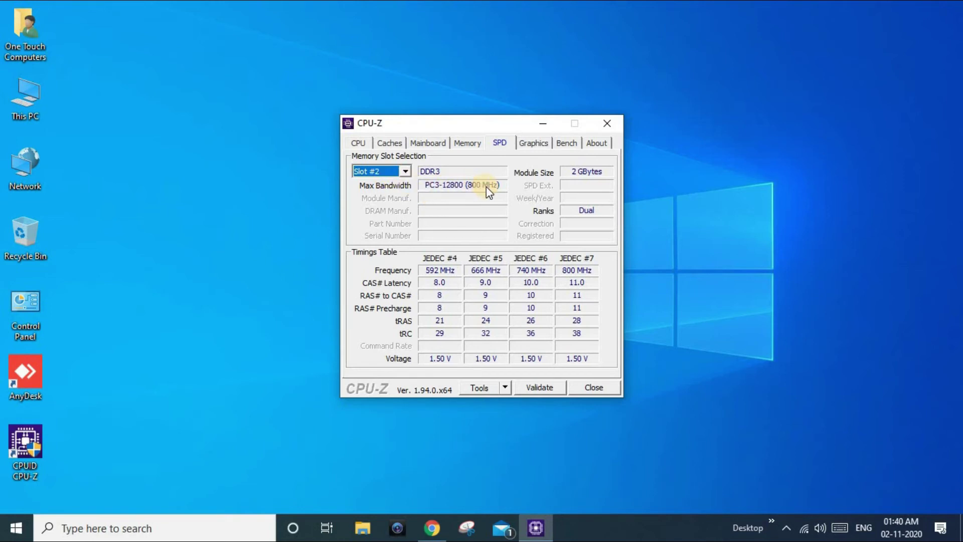
left_click(405, 170)
left_click(398, 182)
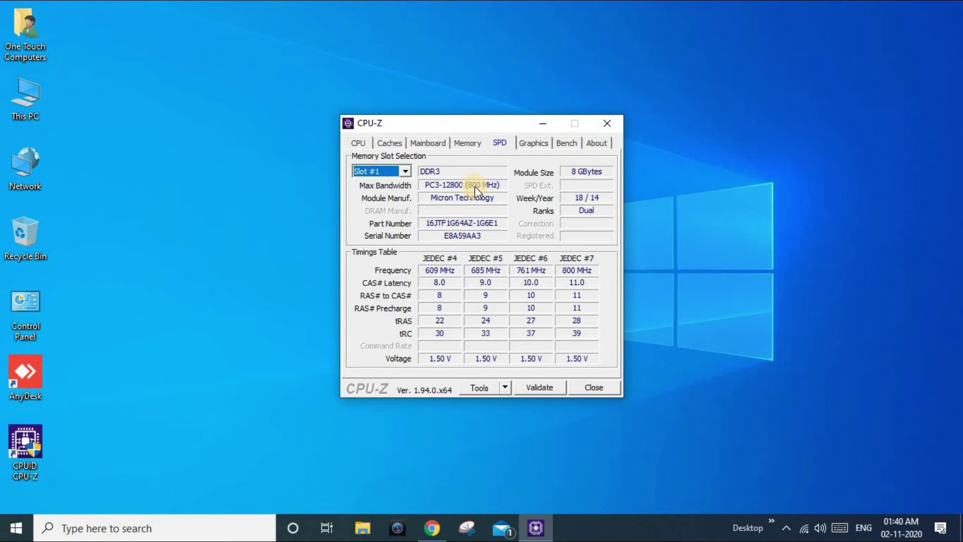
Step: Check the total memory size, then review the SPD data of Slot #2 and return to Slot #1
left_click(468, 145)
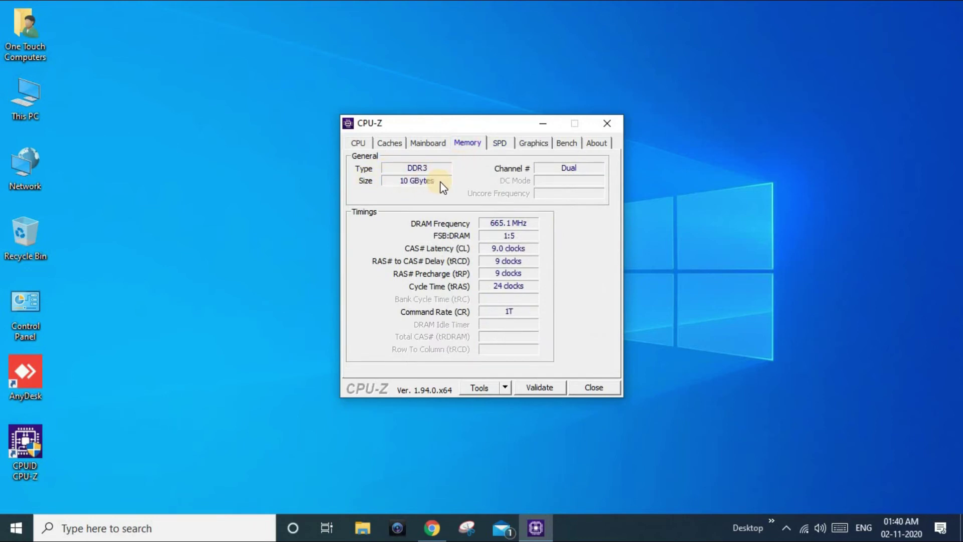
left_click(499, 143)
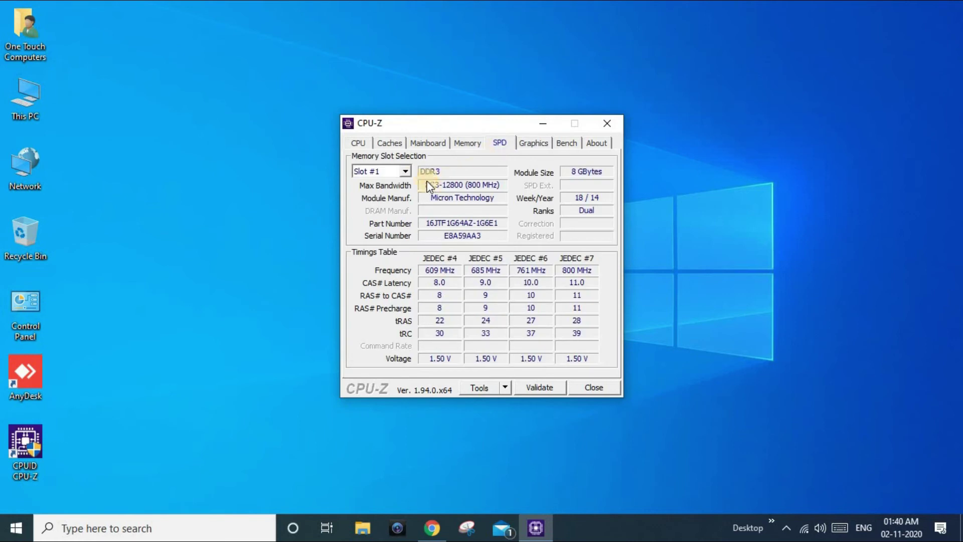
left_click(404, 172)
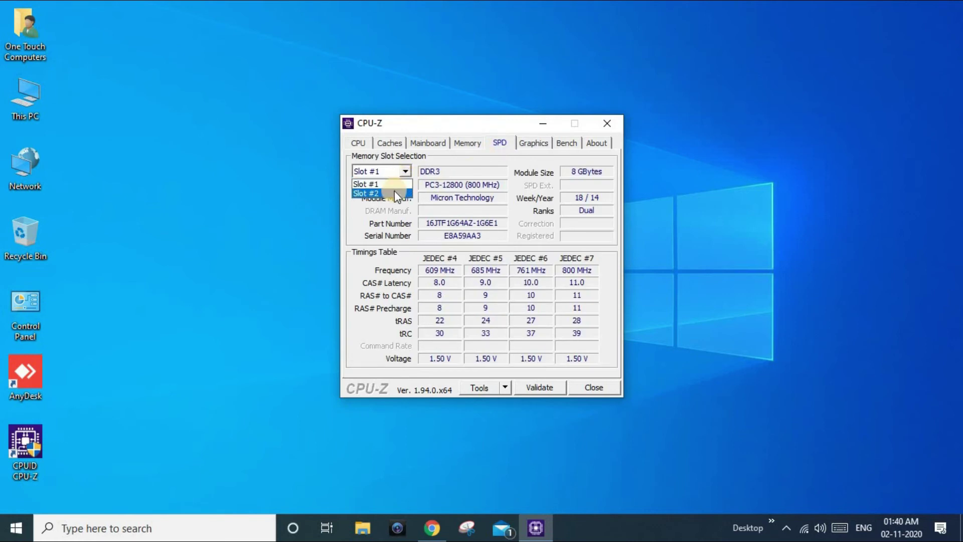
left_click(393, 184)
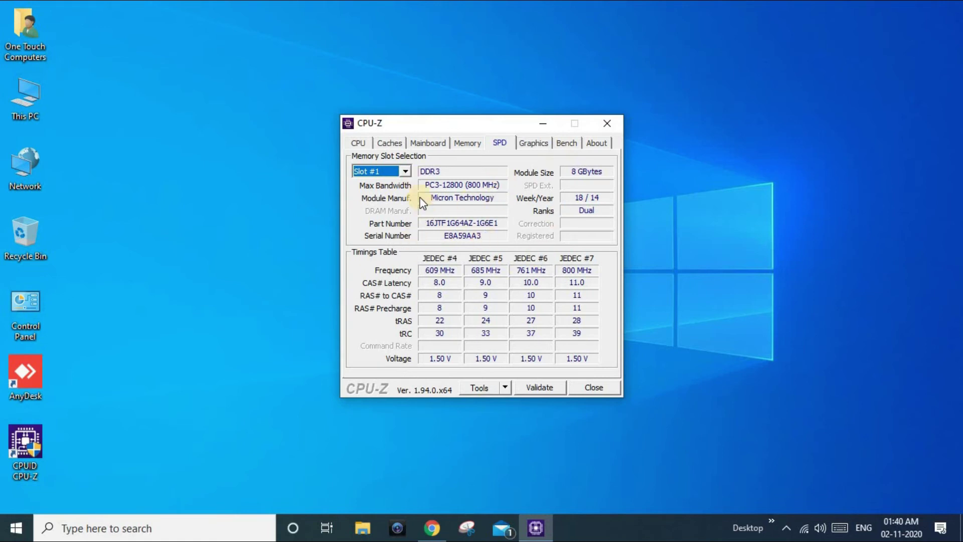
left_click(403, 171)
left_click(395, 191)
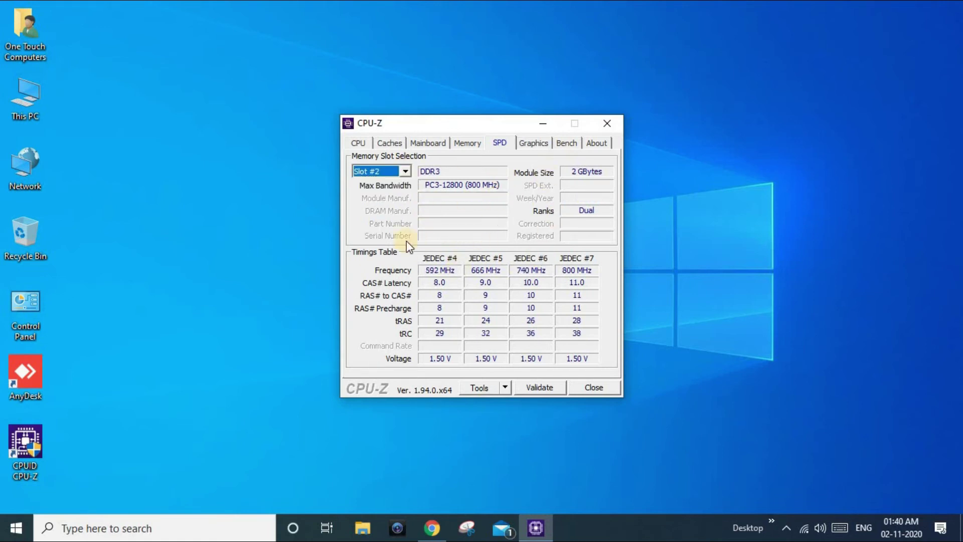
left_click(381, 173)
left_click(380, 185)
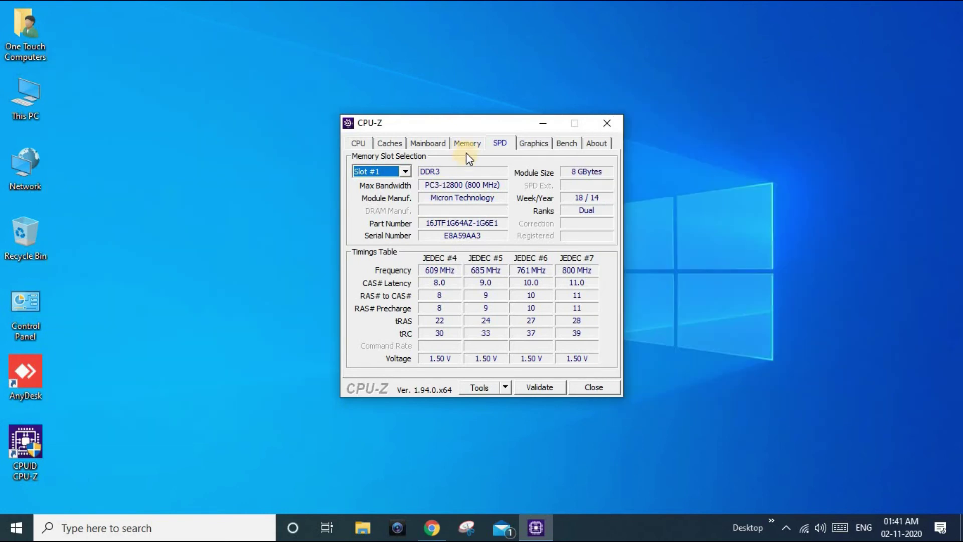
Step: Review the general memory information again, then the SPD details and the list of available memory slots, keeping Slot #1 selected
left_click(468, 143)
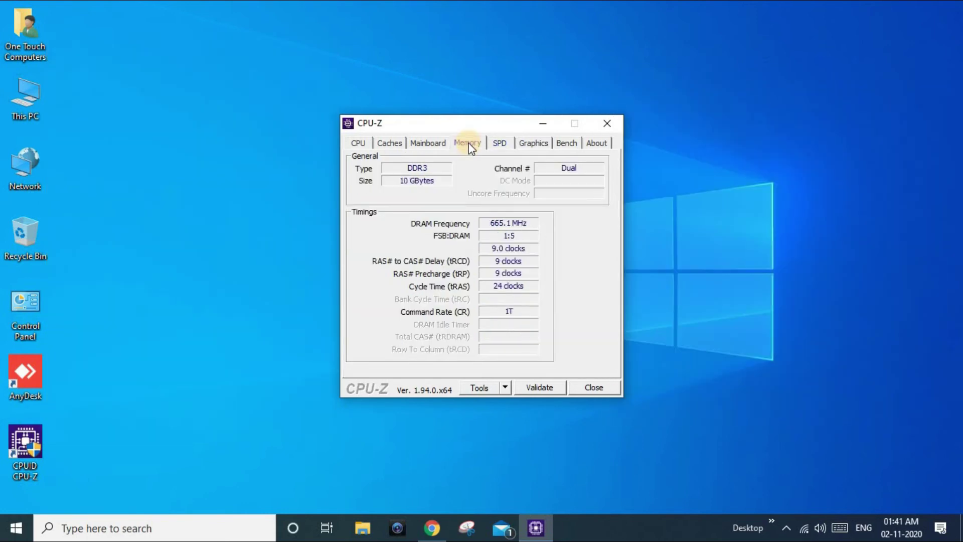
left_click(502, 148)
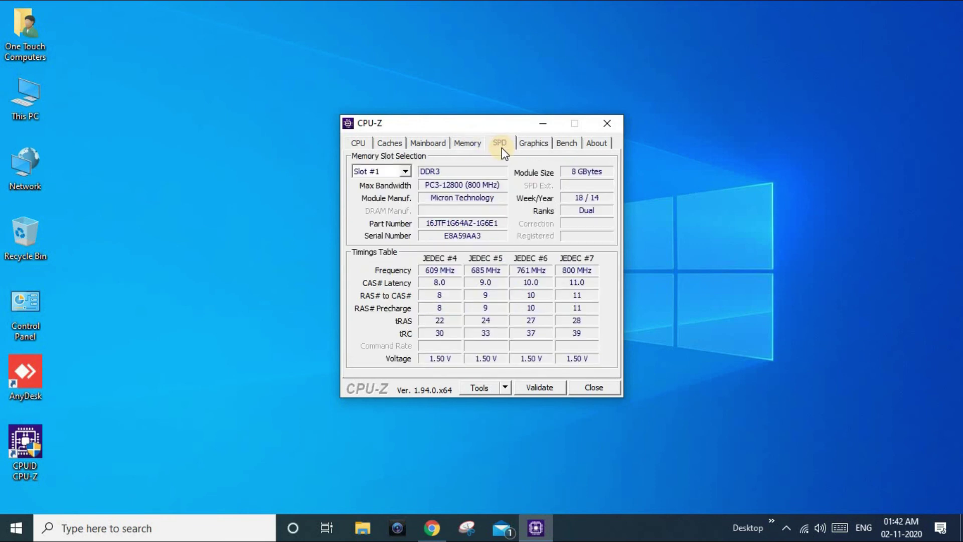
left_click(393, 171)
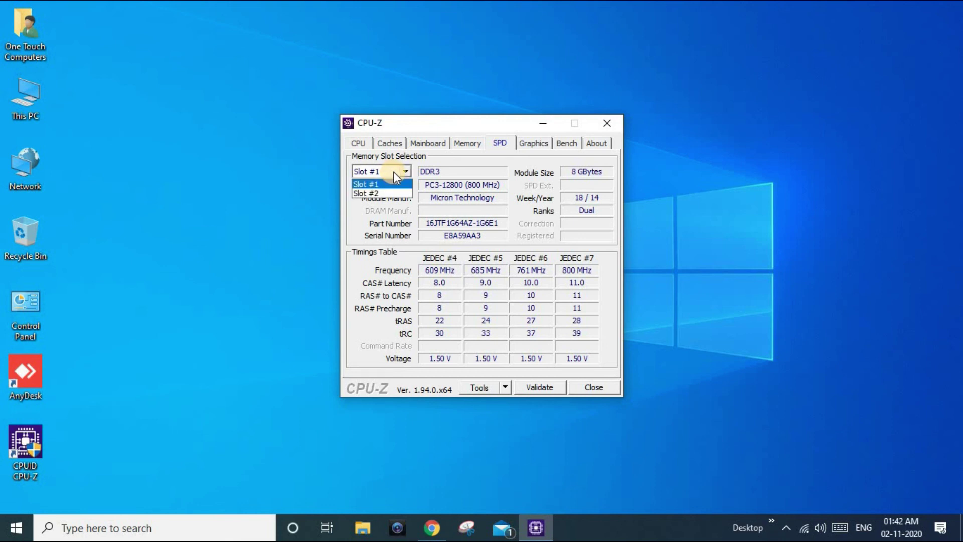
left_click(393, 171)
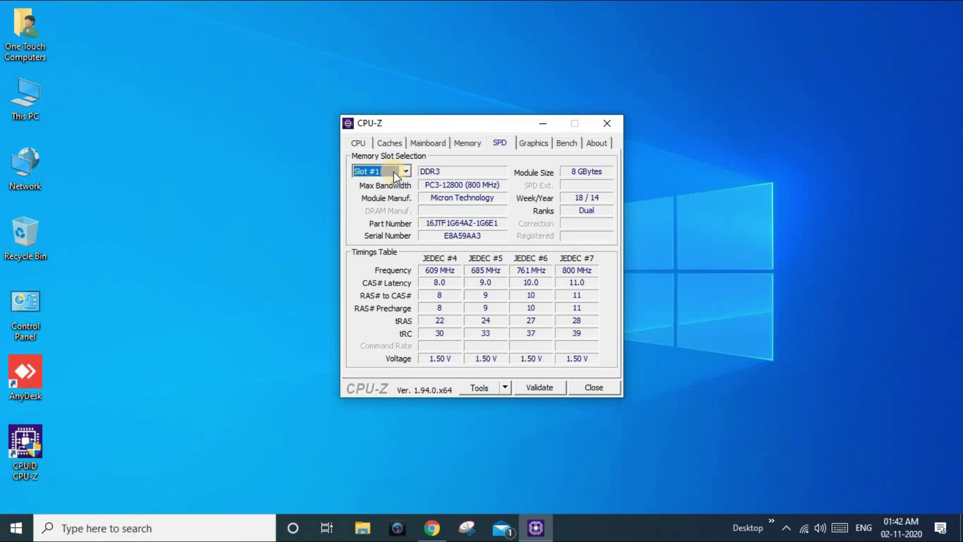
Step: Look through the other hardware information in turn: graphics, benchmark, mainboard, caches and the processor details
left_click(534, 144)
left_click(561, 145)
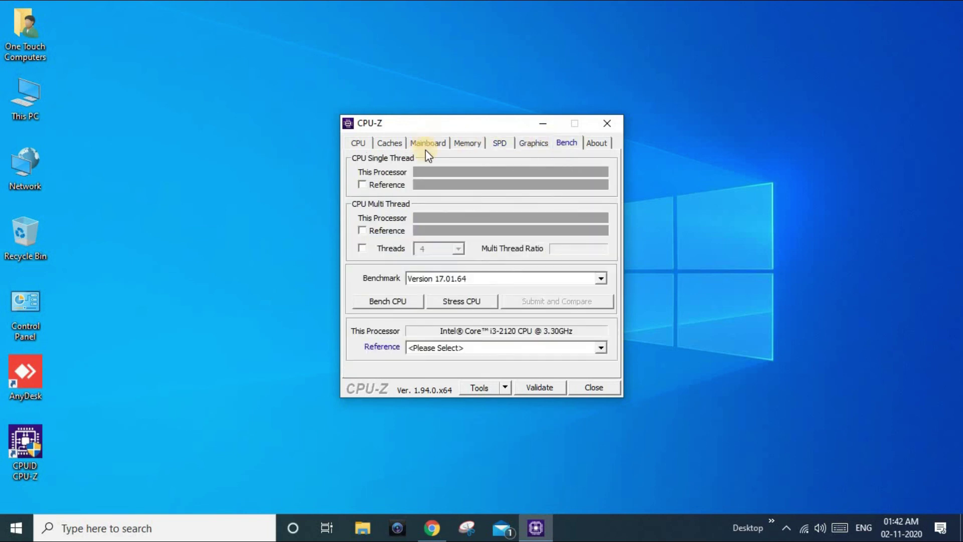
left_click(428, 146)
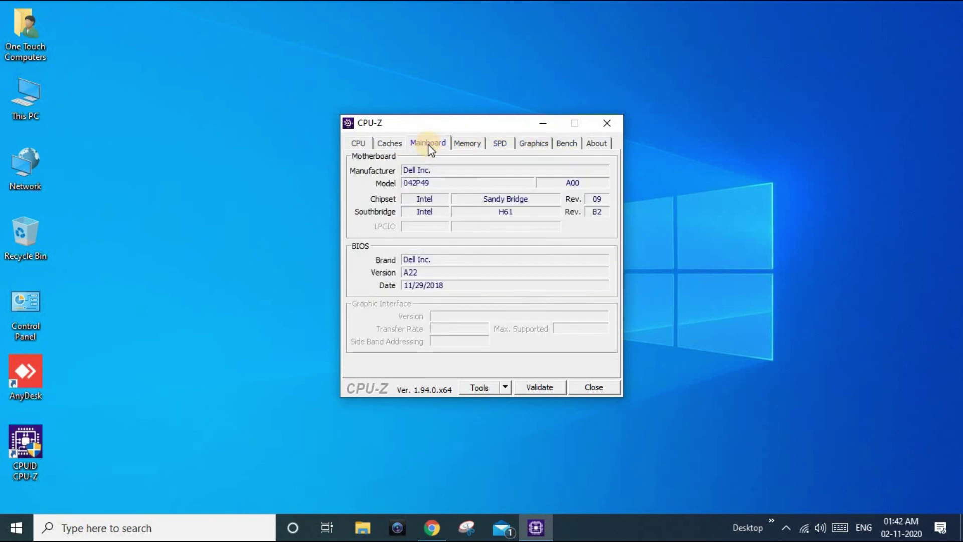
left_click(396, 147)
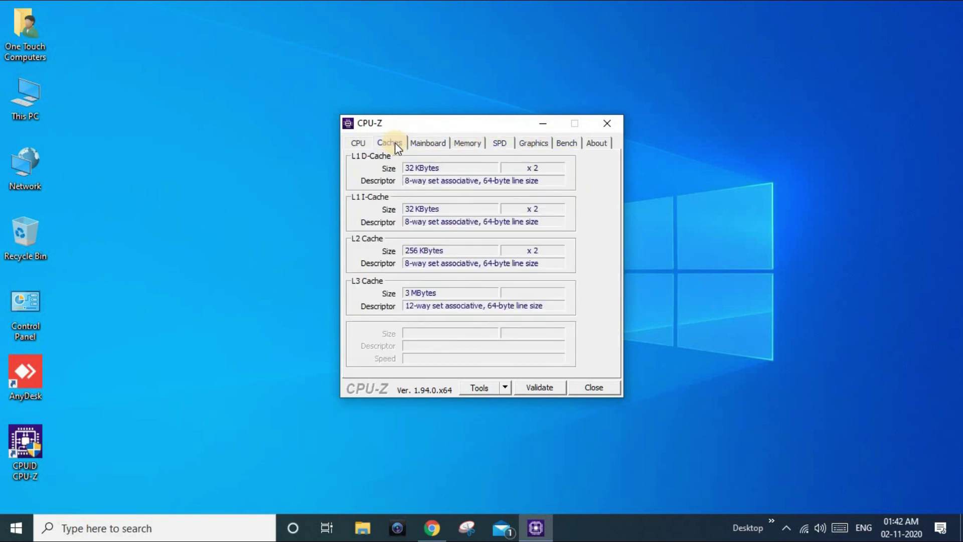
left_click(354, 145)
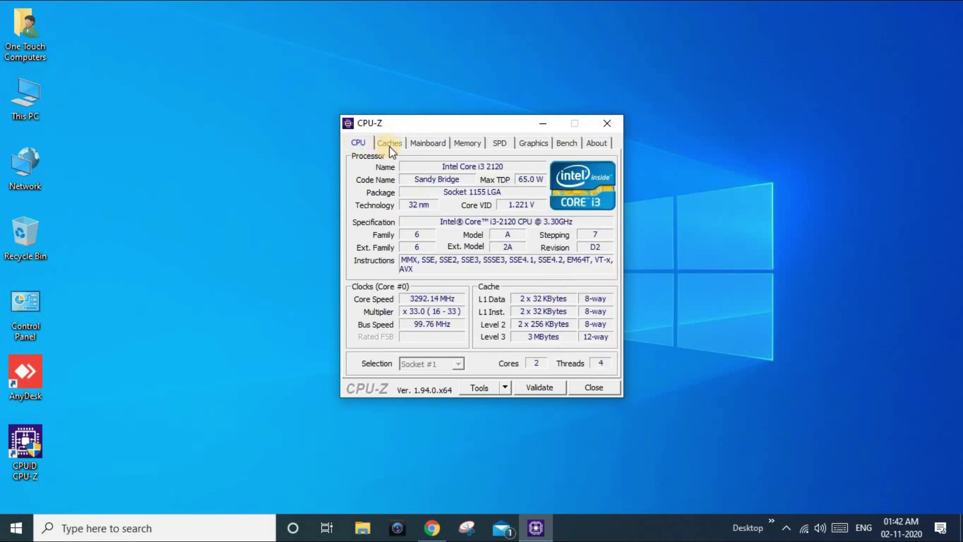
Step: Go back over the cache, mainboard, memory and SPD information, ending with the graphics details
left_click(390, 146)
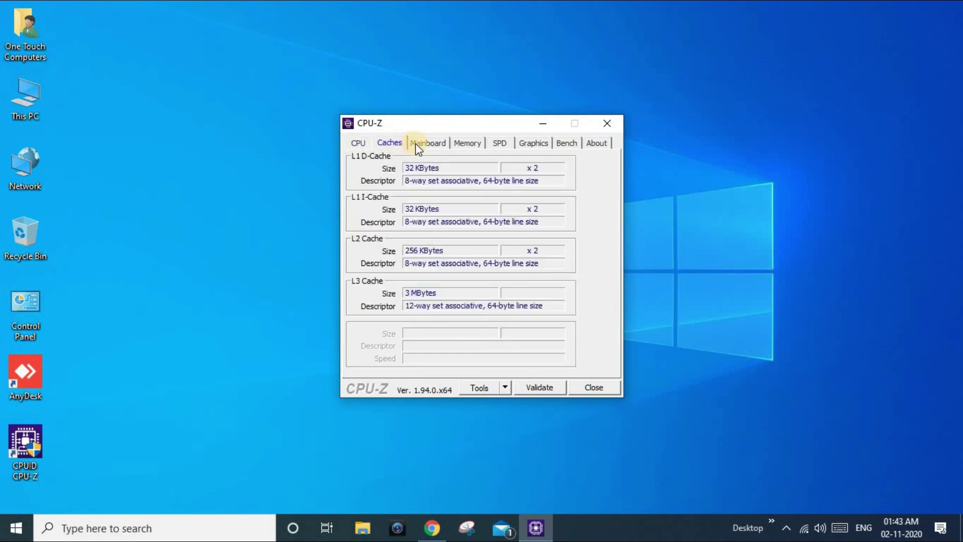
left_click(445, 144)
left_click(464, 143)
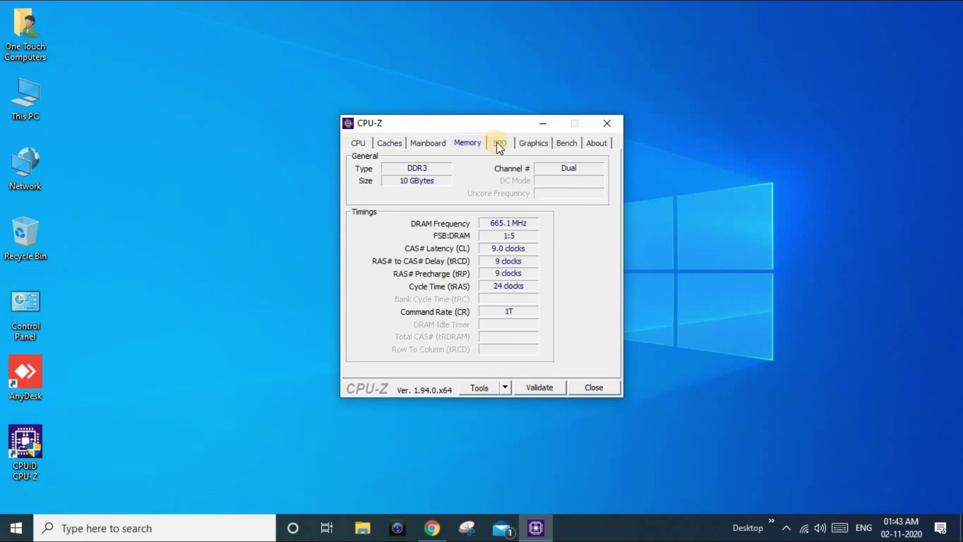
left_click(497, 143)
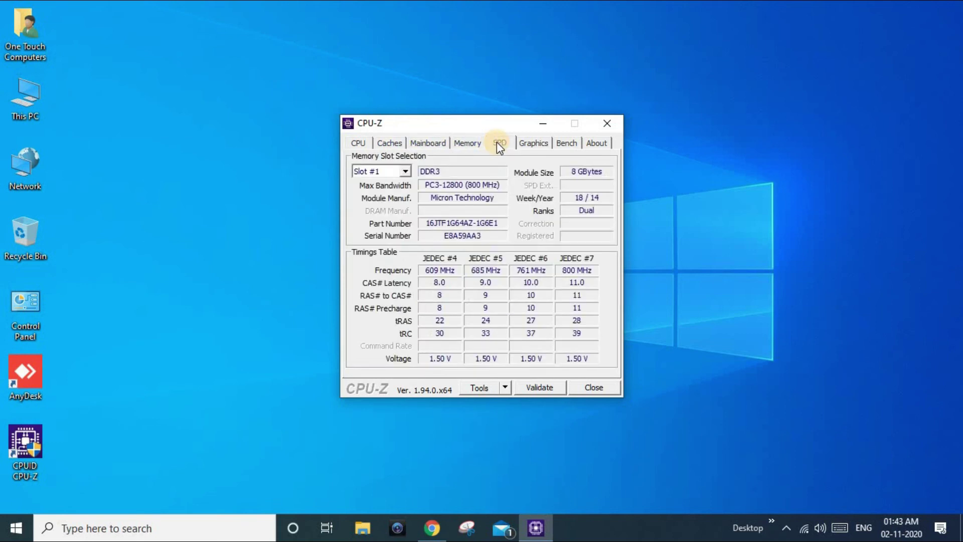
left_click(524, 144)
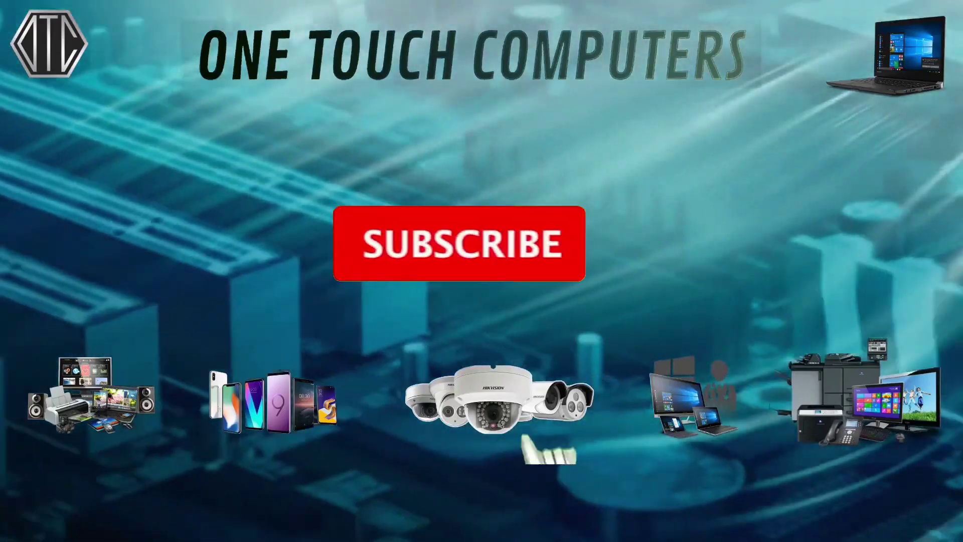